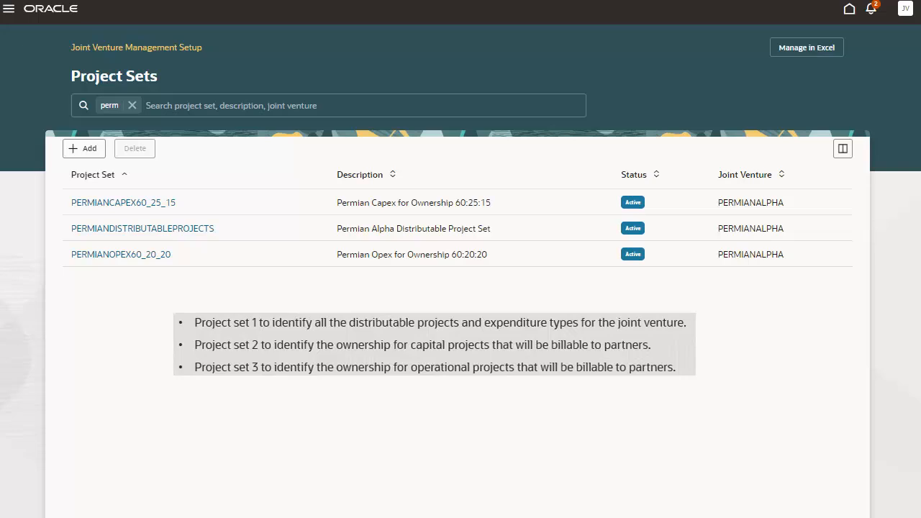
Review the filter sets of the PERMIANDISTRIBUTABLEPROJECTS project set, including the expenditure types matched by PERMIANCAPEX, and return to the list.
{"action": "left_click", "coordinate": [170, 229]}
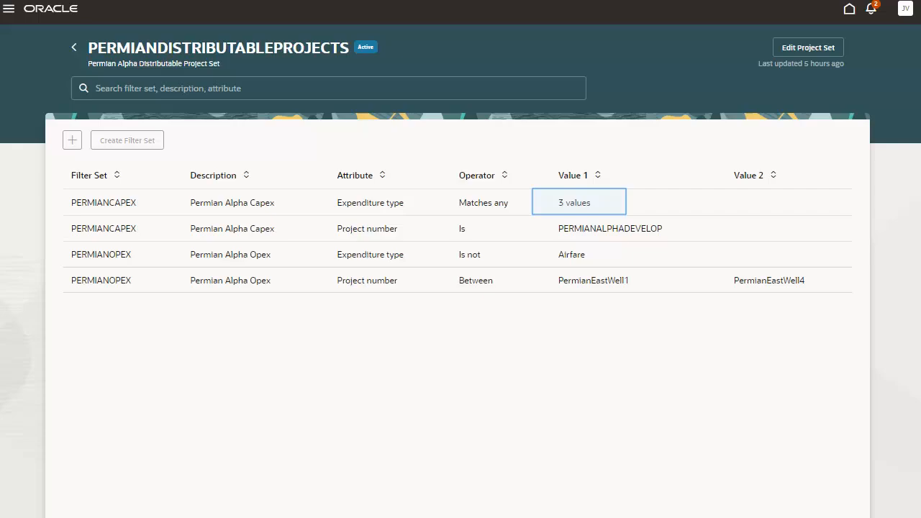
{"action": "left_click", "coordinate": [581, 204]}
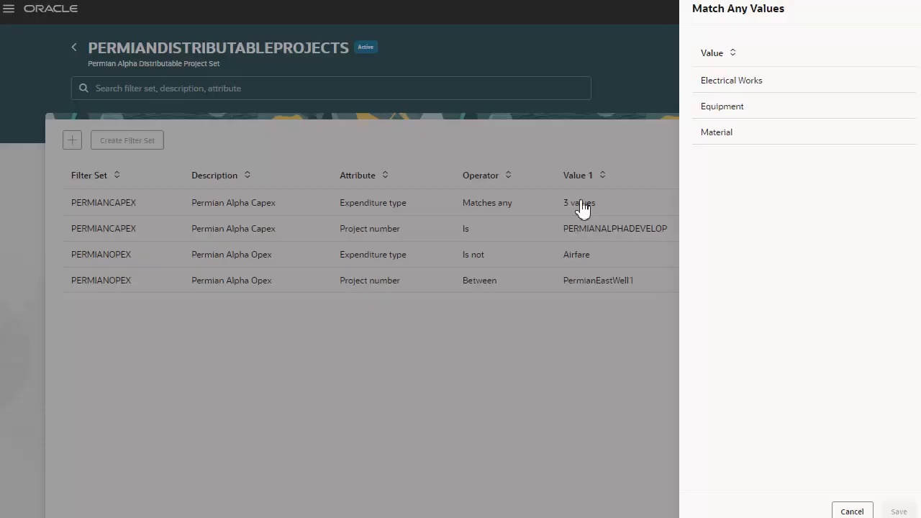
{"action": "left_click", "coordinate": [854, 510]}
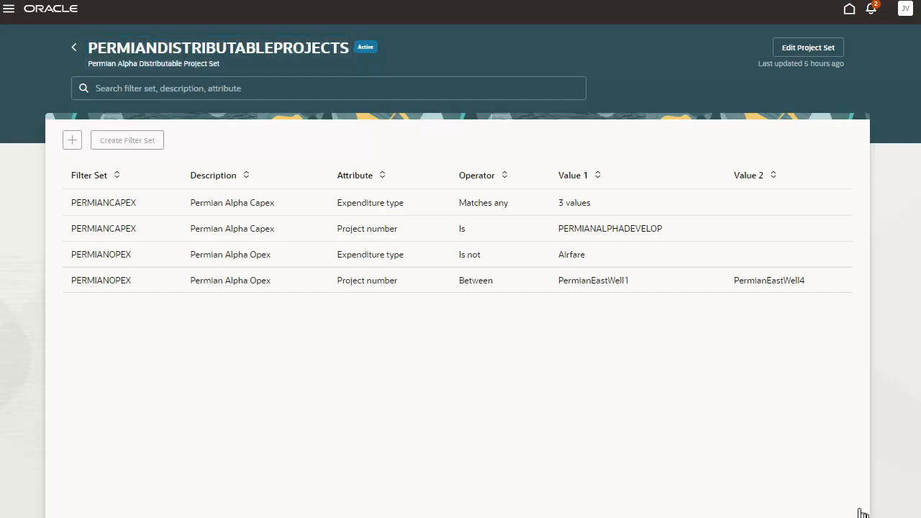
{"action": "left_click", "coordinate": [74, 48]}
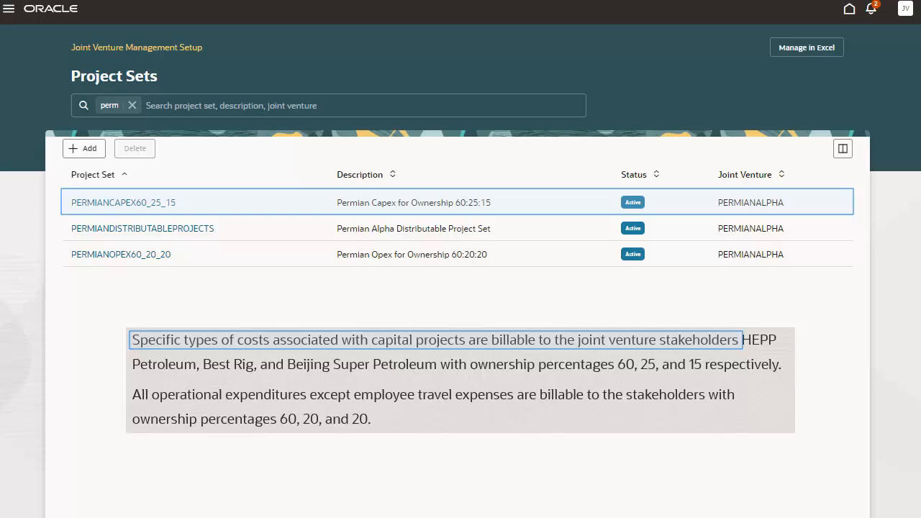
Review the filter sets of the PERMIANCAPEX60_25_15 and PERMIANOPEX60_20_20 project sets, including the capital expenditure type values.
{"action": "left_click", "coordinate": [170, 205]}
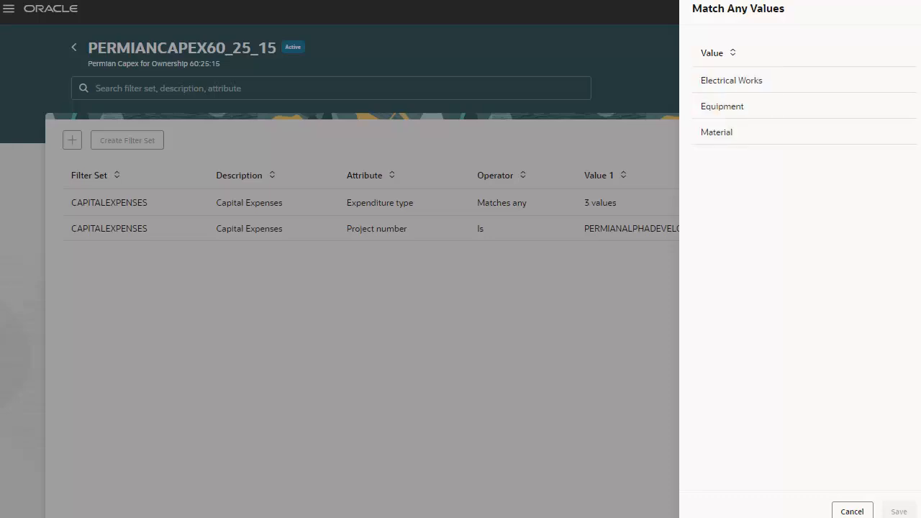
{"action": "left_click", "coordinate": [852, 511]}
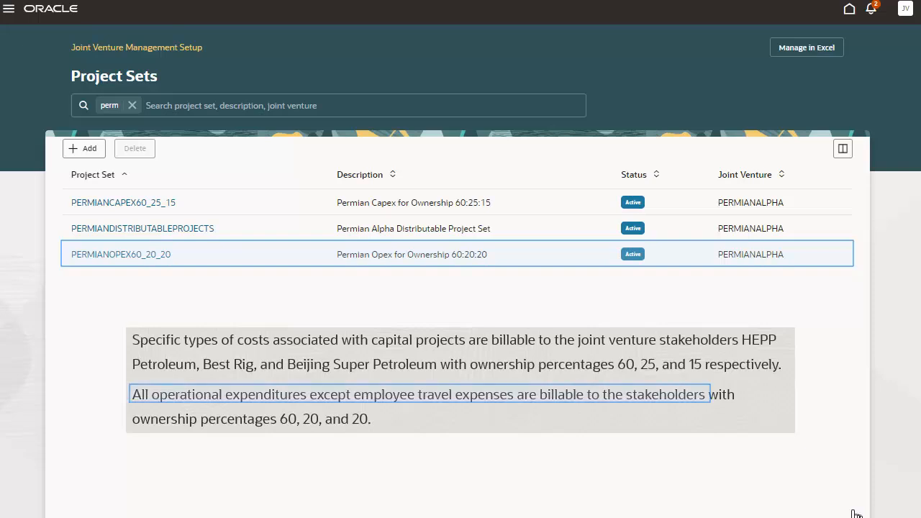
{"action": "left_click", "coordinate": [147, 255]}
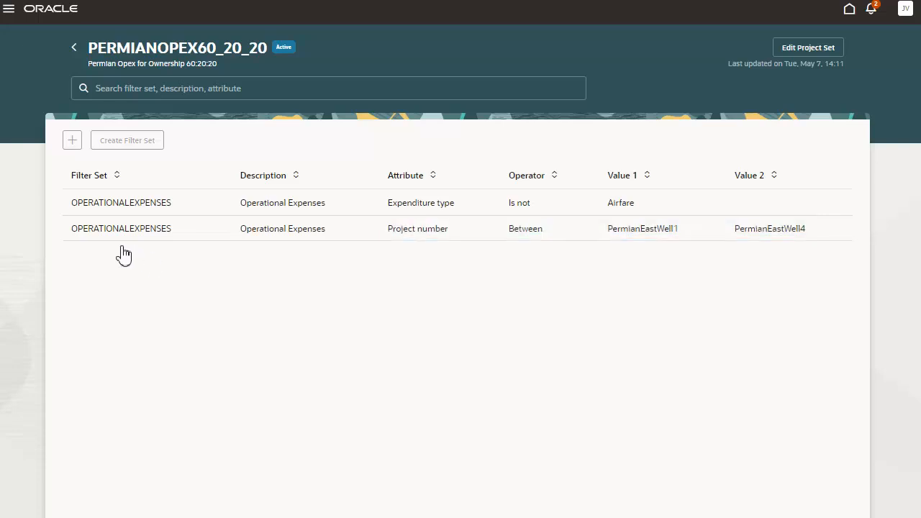
{"action": "left_click", "coordinate": [73, 47]}
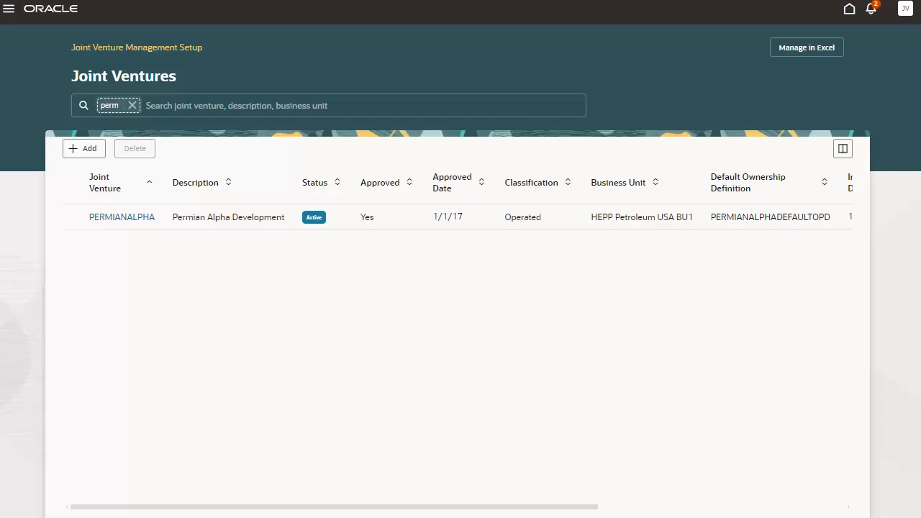
Open the PERMIANALPHA joint venture and inspect its account information, including the distributable account set and the primary segment values.
{"action": "left_click", "coordinate": [138, 219]}
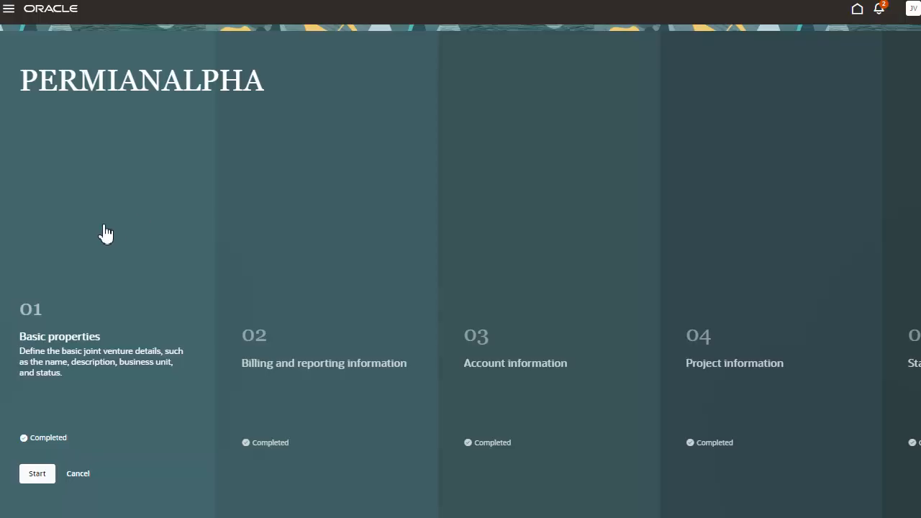
{"action": "left_click", "coordinate": [37, 475]}
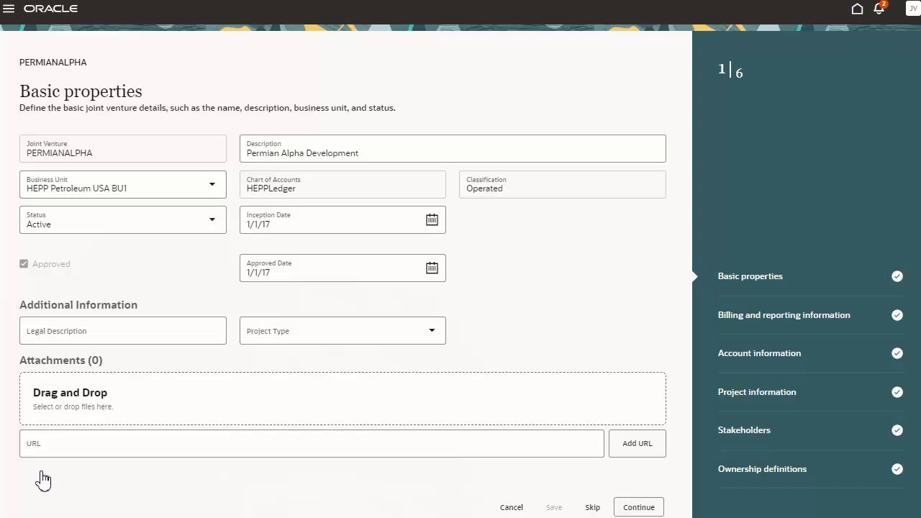
{"action": "left_click", "coordinate": [773, 360]}
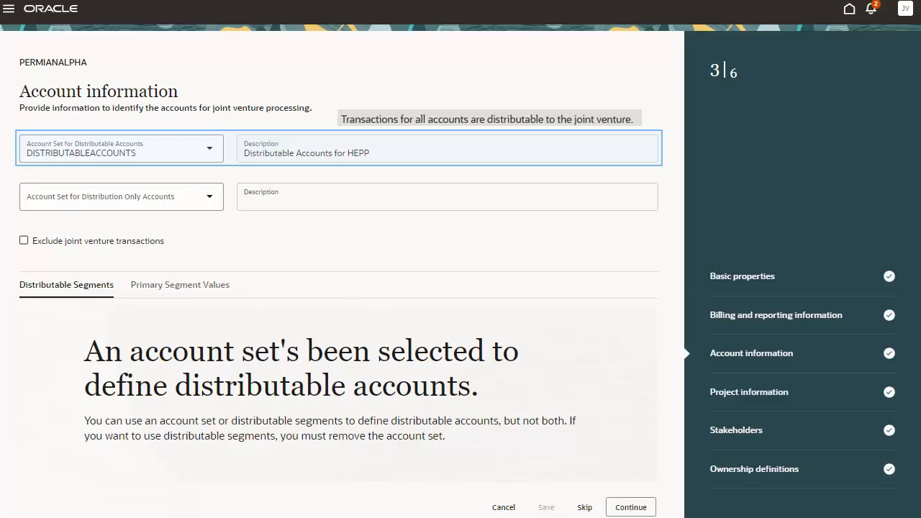
{"action": "left_click", "coordinate": [180, 285]}
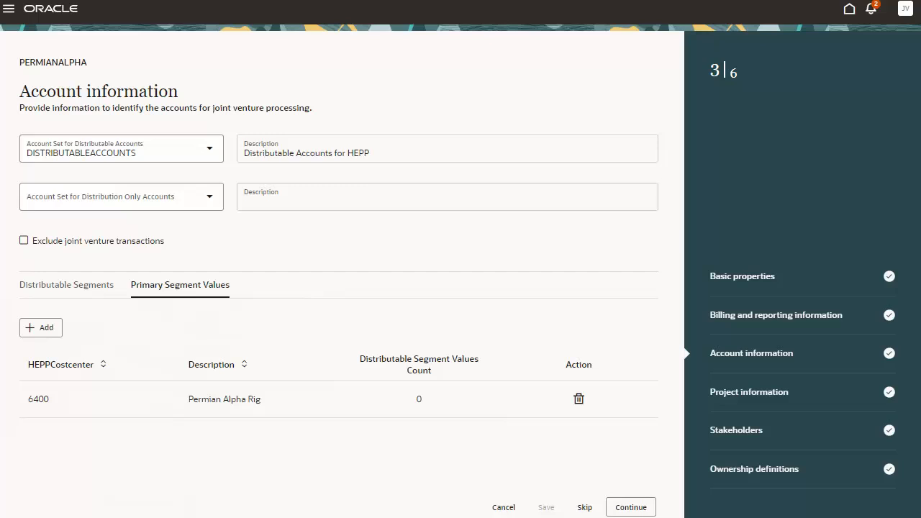
Review PERMIANALPHA's project information, stakeholders and ownership definitions, and leave the joint venture without saving.
{"action": "left_click", "coordinate": [773, 393]}
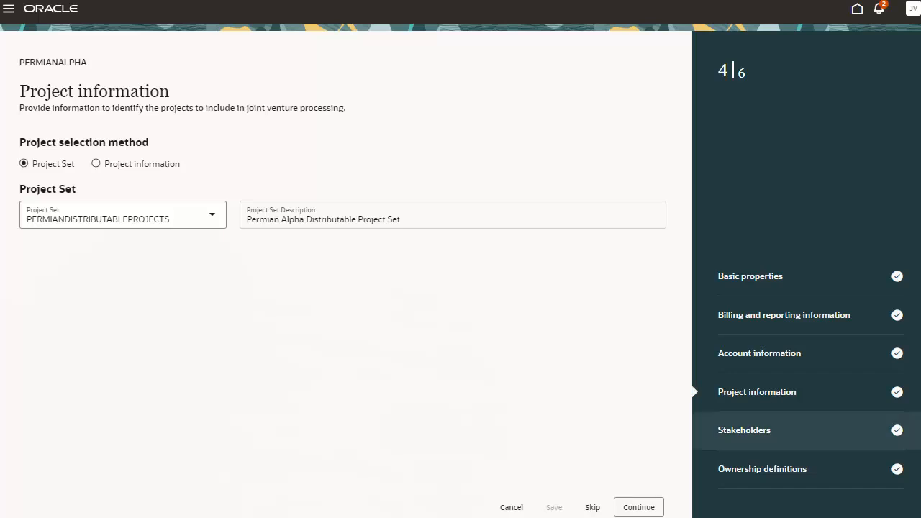
{"action": "left_click", "coordinate": [782, 430]}
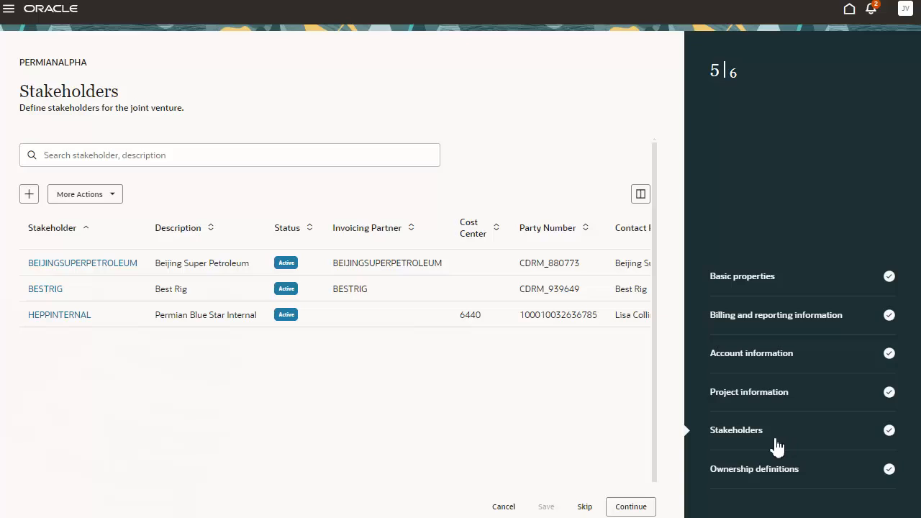
{"action": "left_click", "coordinate": [759, 469]}
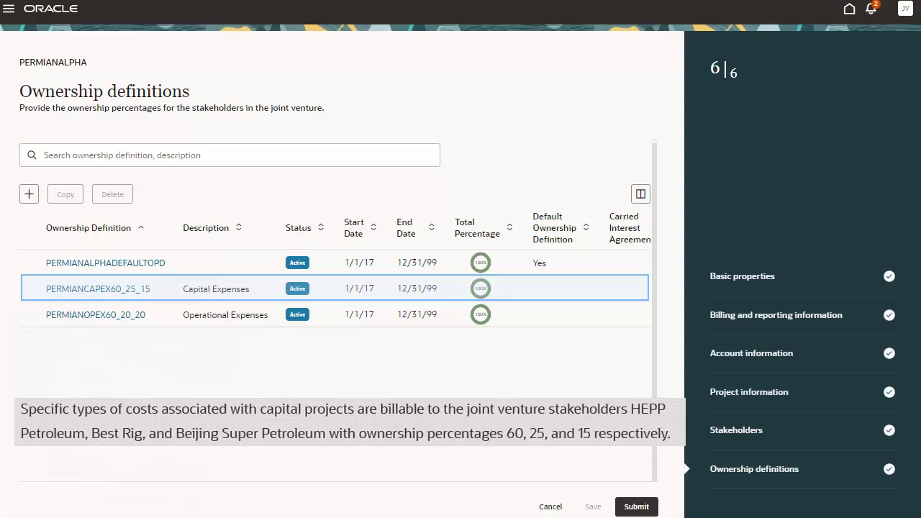
{"action": "left_click", "coordinate": [98, 290]}
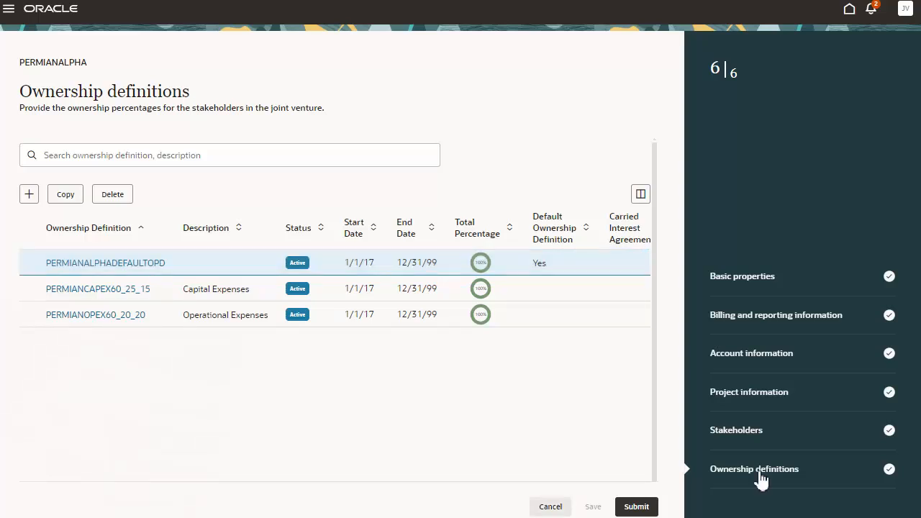
{"action": "left_click", "coordinate": [550, 507]}
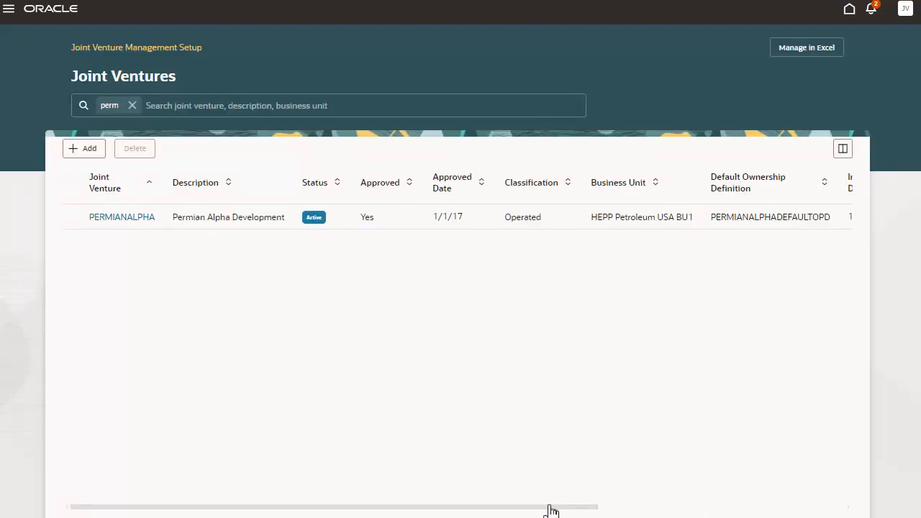
Review the PERMIANCAPEX60_25_15 and PERMIANOPEX60_20_20 ownership definition assignment rules, checking the project set used by each.
{"action": "left_click", "coordinate": [135, 47]}
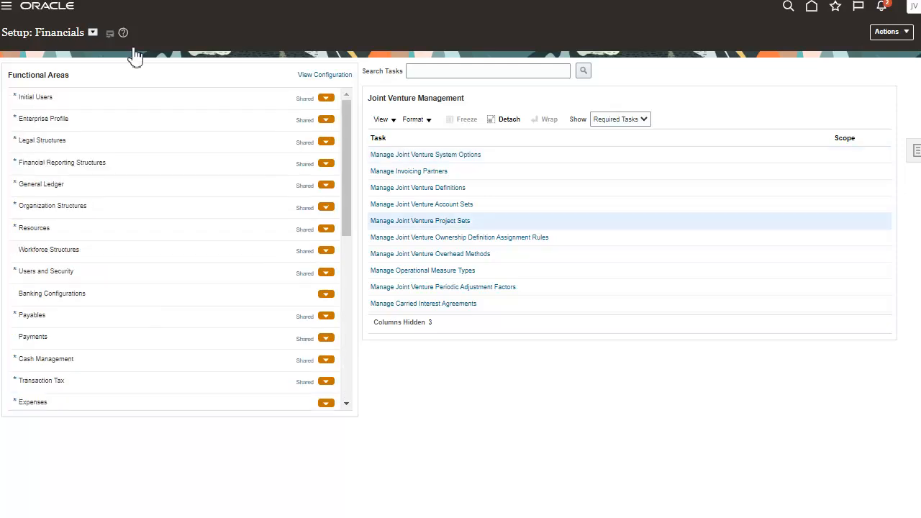
{"action": "left_click", "coordinate": [515, 238]}
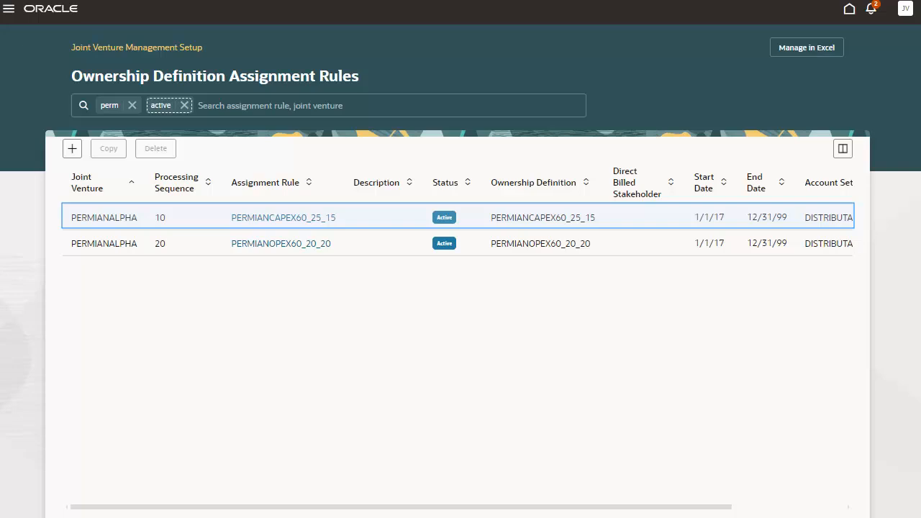
{"action": "left_click", "coordinate": [297, 219]}
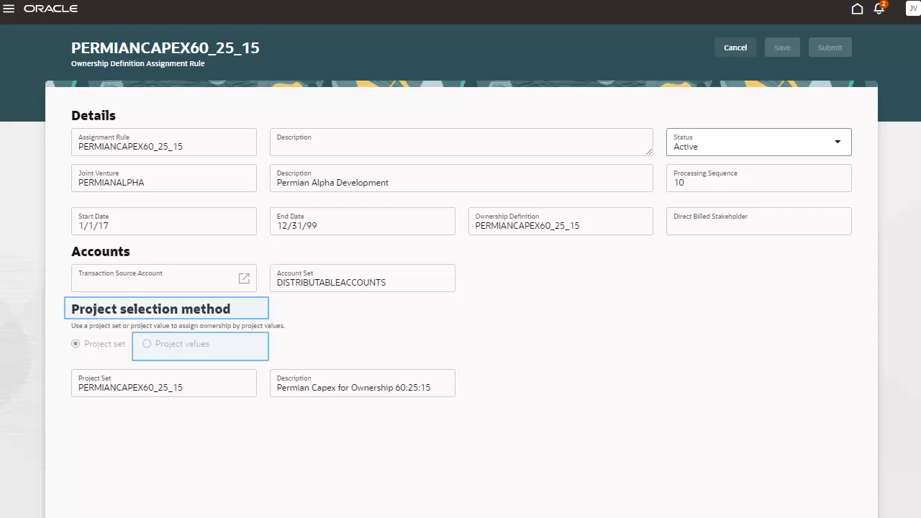
{"action": "left_click", "coordinate": [735, 49]}
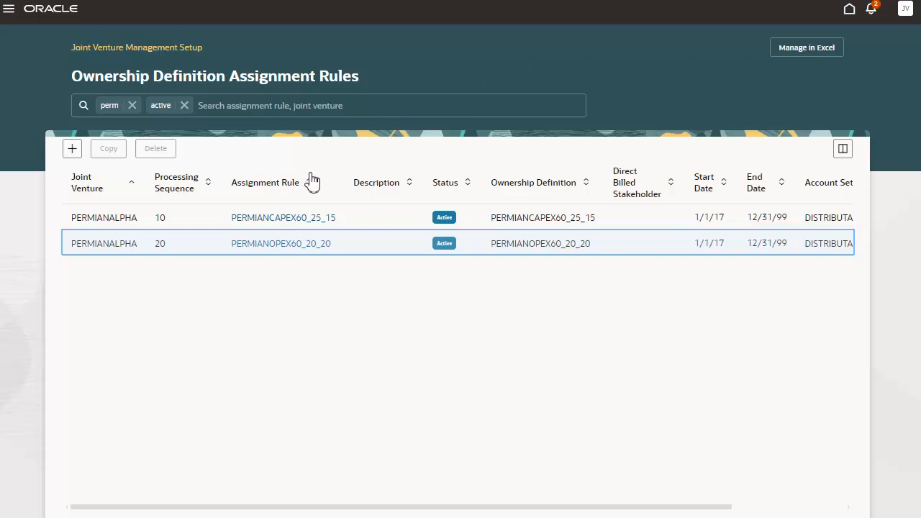
{"action": "left_click", "coordinate": [295, 245]}
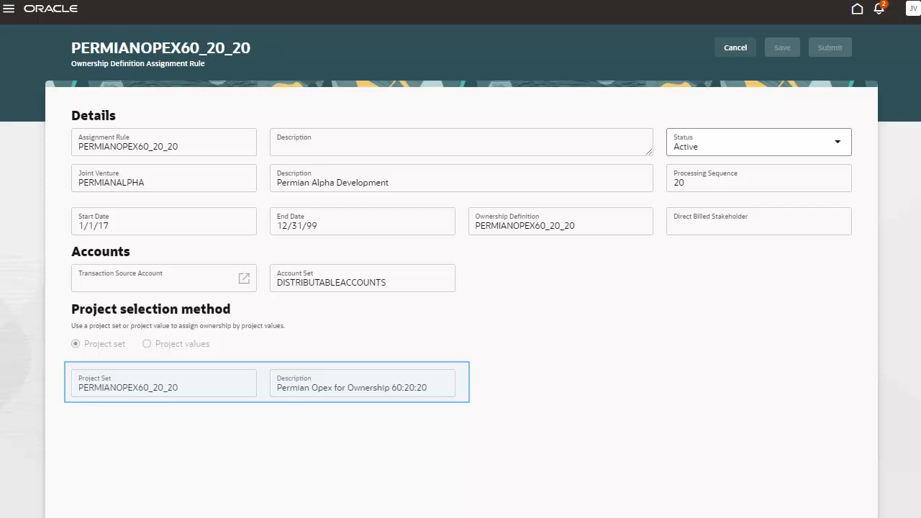
{"action": "left_click", "coordinate": [736, 47]}
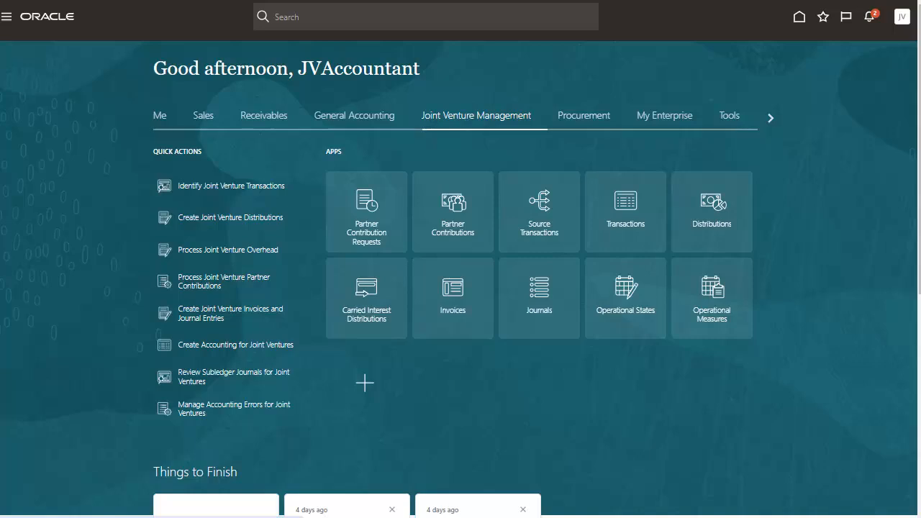
Submit the Identify Joint Venture Transactions process for PERMIANALPHA, period Jan-17, source Subledger and General Ledger, with ownership definition assignment rules processed.
{"action": "left_click", "coordinate": [209, 188]}
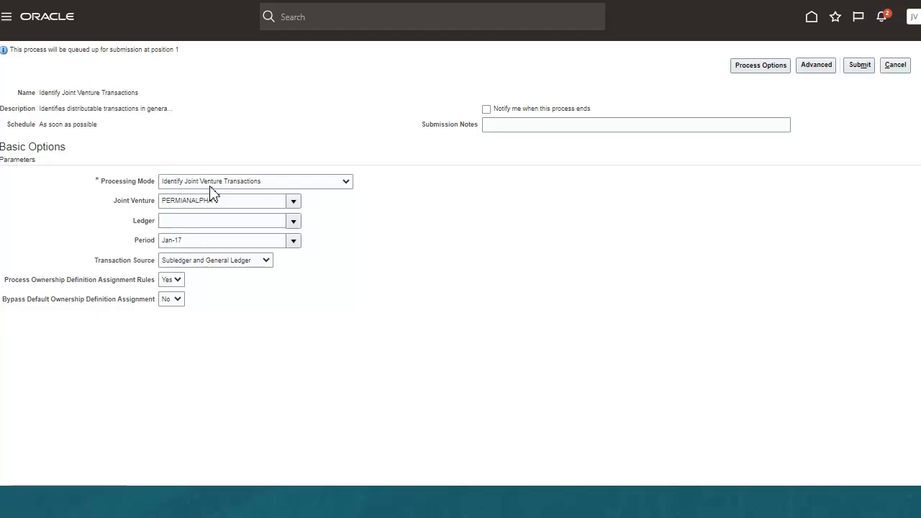
{"action": "left_click", "coordinate": [863, 65]}
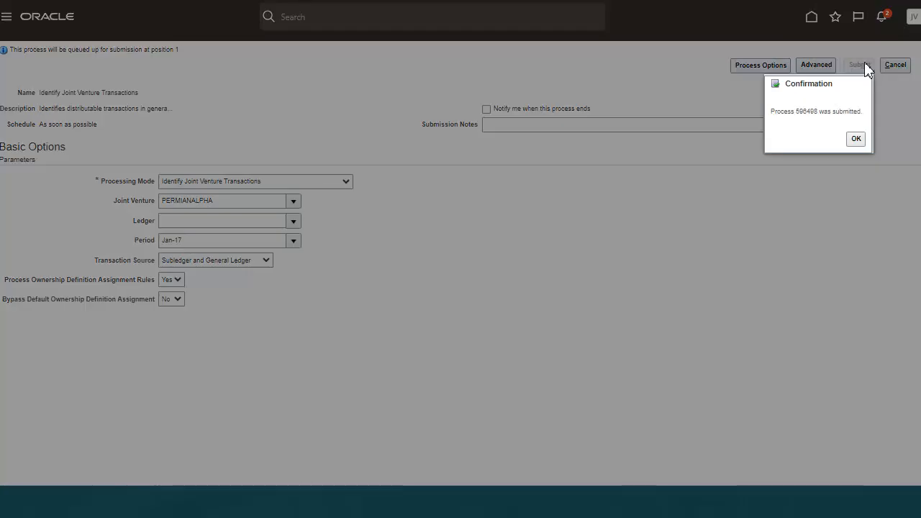
{"action": "left_click", "coordinate": [856, 139]}
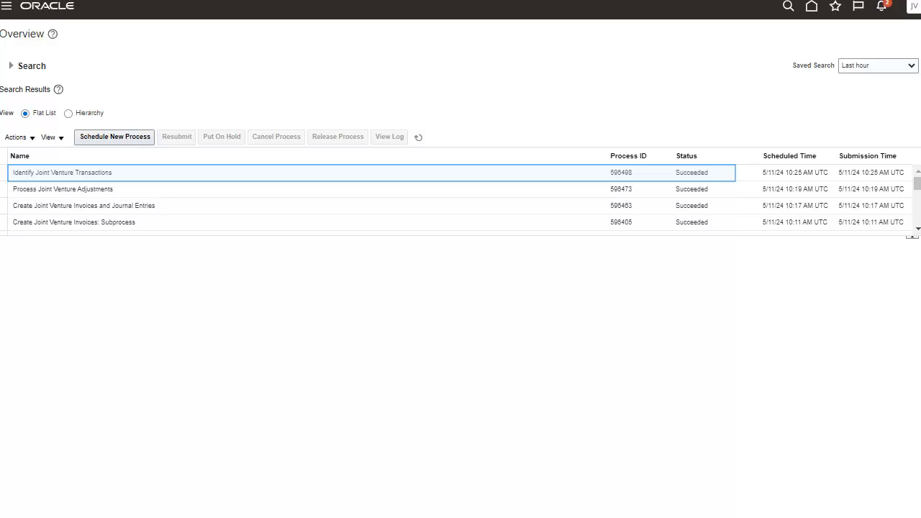
Open the output text file attached to the latest Identify Joint Venture Transactions process to read its report.
{"action": "left_click", "coordinate": [185, 174]}
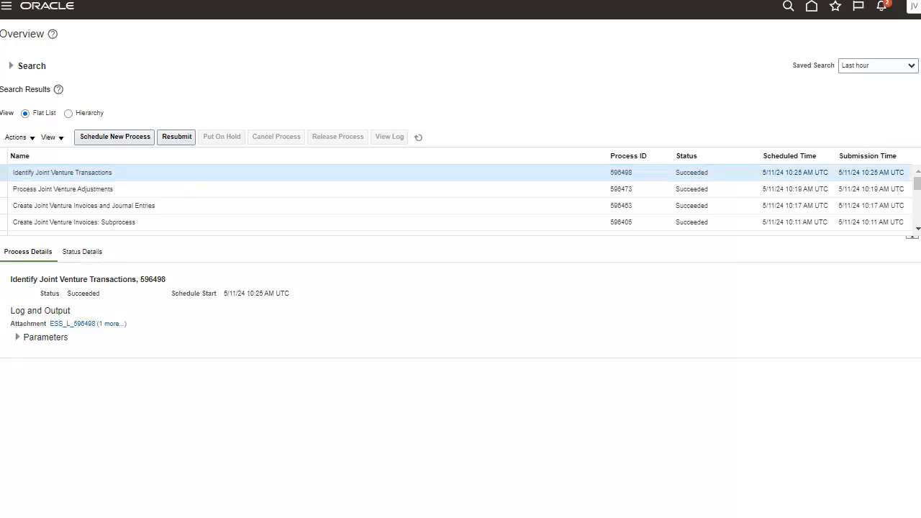
{"action": "left_click", "coordinate": [113, 325]}
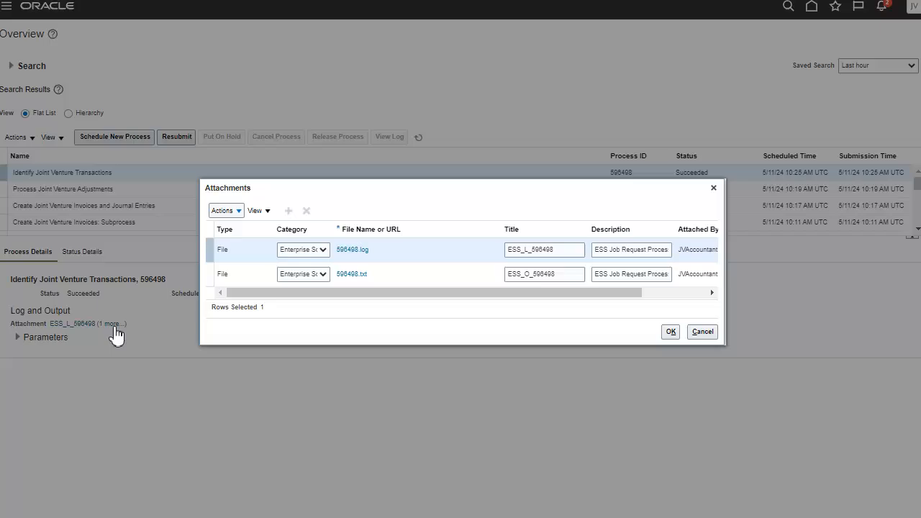
{"action": "left_click", "coordinate": [352, 274]}
{"action": "left_click", "coordinate": [724, 18]}
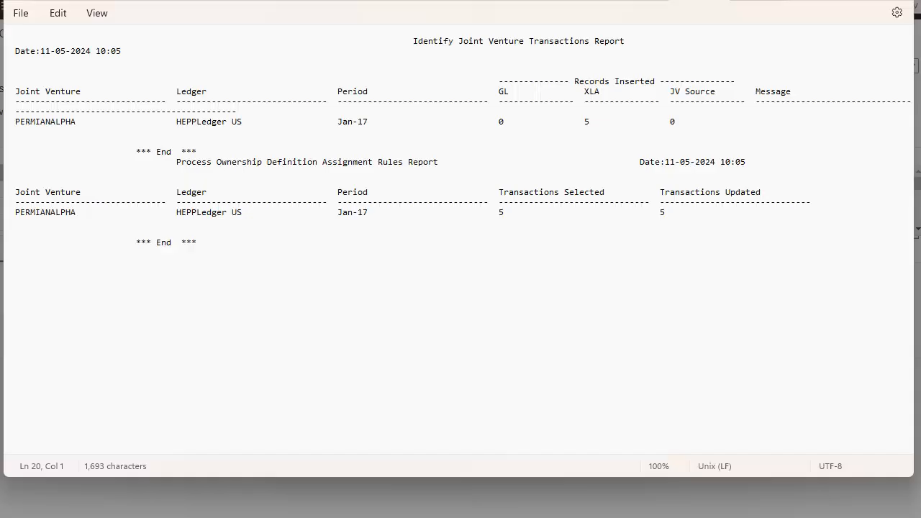